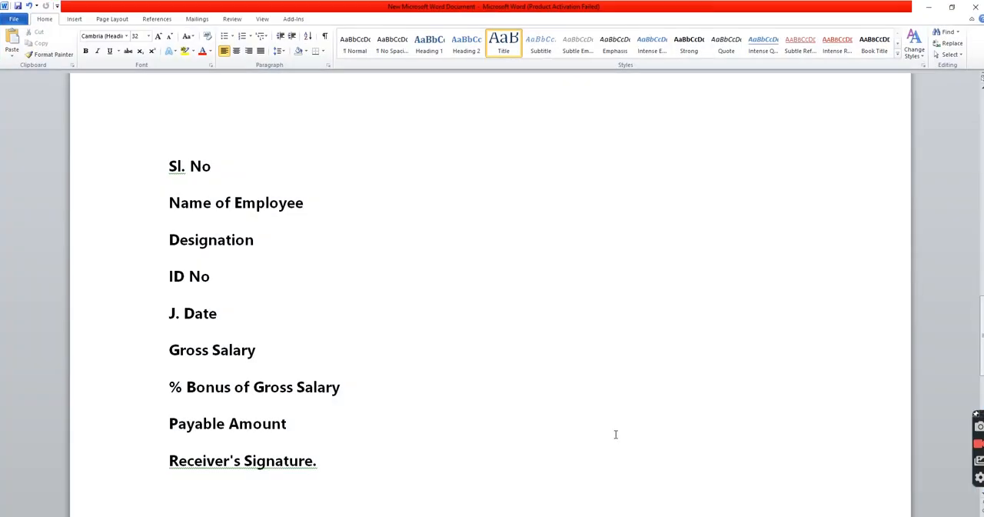
Review the bonus percentage rules in the Word document and switch to the festival bonus workbook in Excel
scroll(616, 434, "up", 10)
scroll(199, 266, "down", 5)
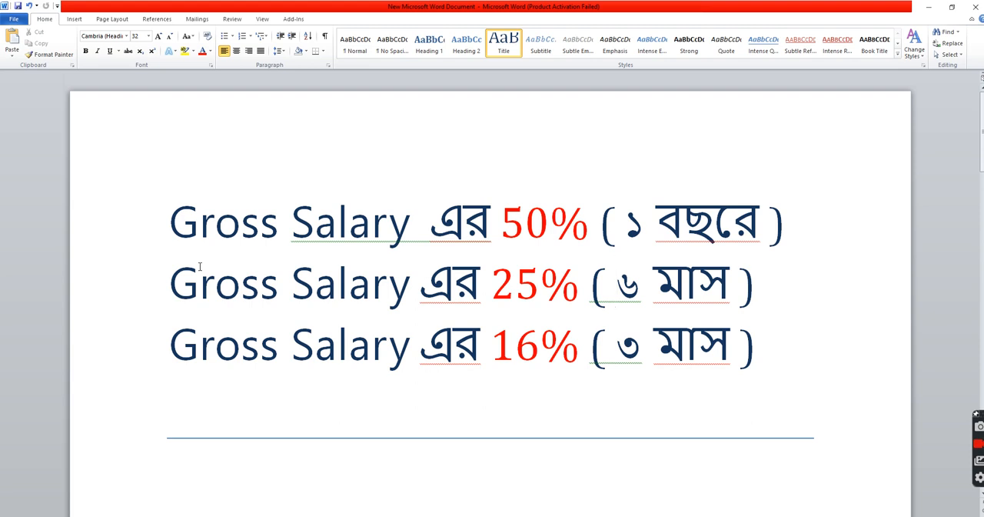
left_click(930, 8)
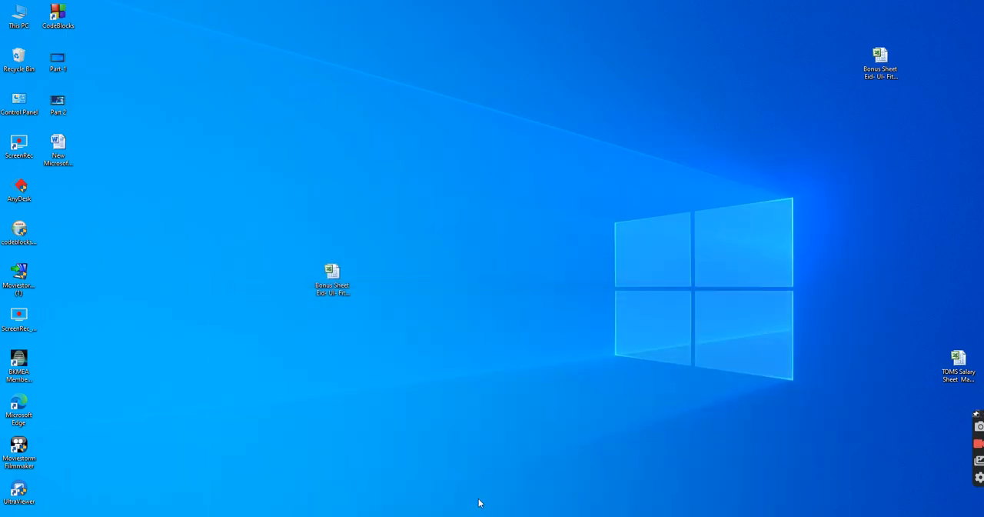
left_click(479, 504)
left_click(730, 343)
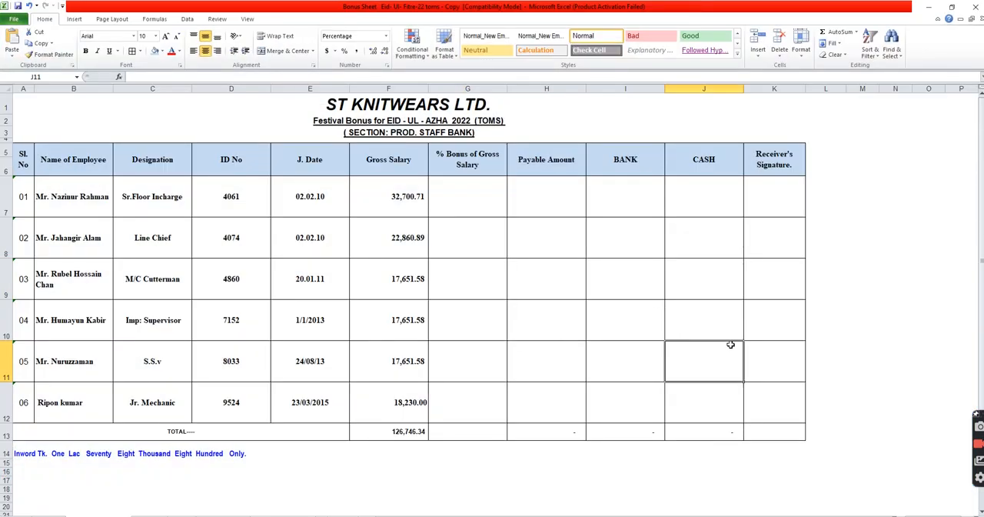
Examine the bonus sheet's column headers from Sl. No through Gross Salary
left_click(26, 171)
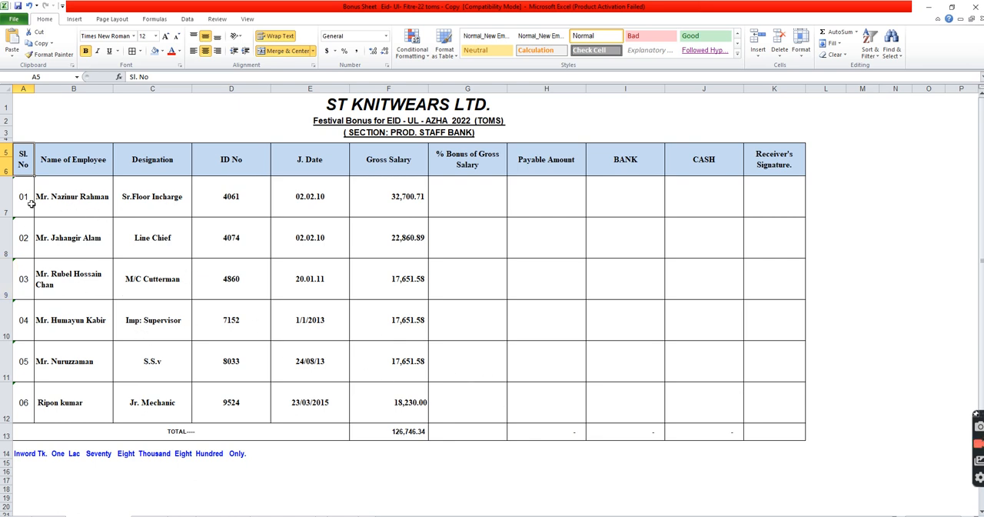
left_click(97, 172)
left_click(158, 173)
left_click(239, 174)
left_click(321, 175)
left_click(381, 177)
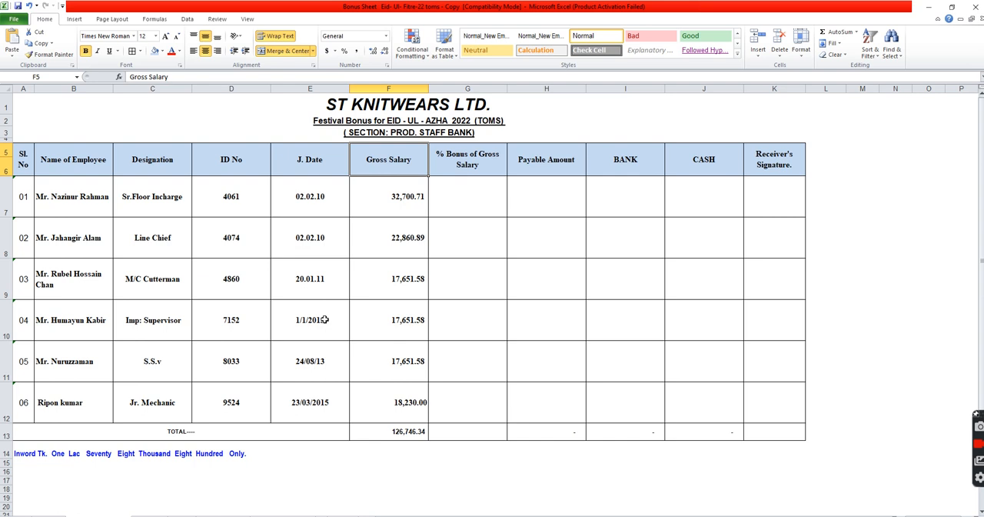
Enter a 50% bonus of gross salary for employees 01 to 03 in cells G7 to G9
left_click(474, 195)
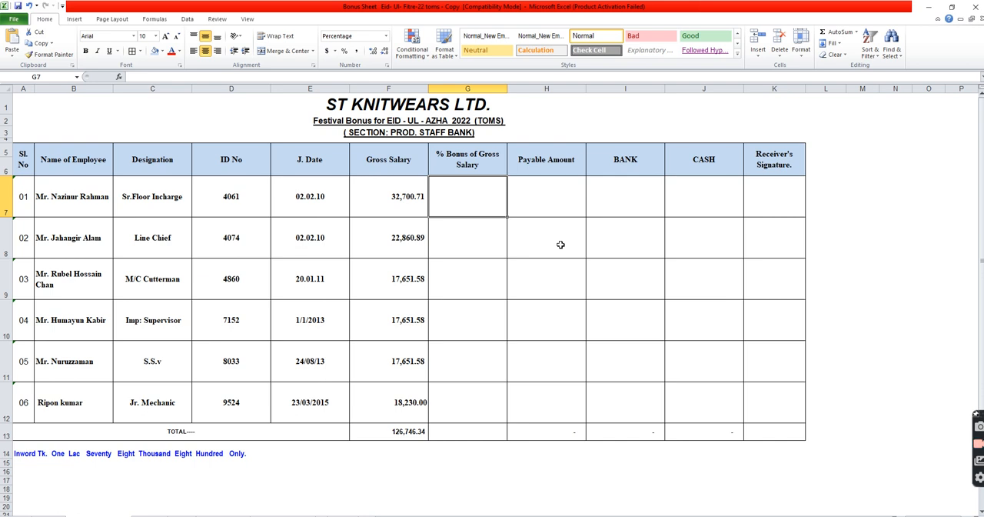
type("50")
key("Return")
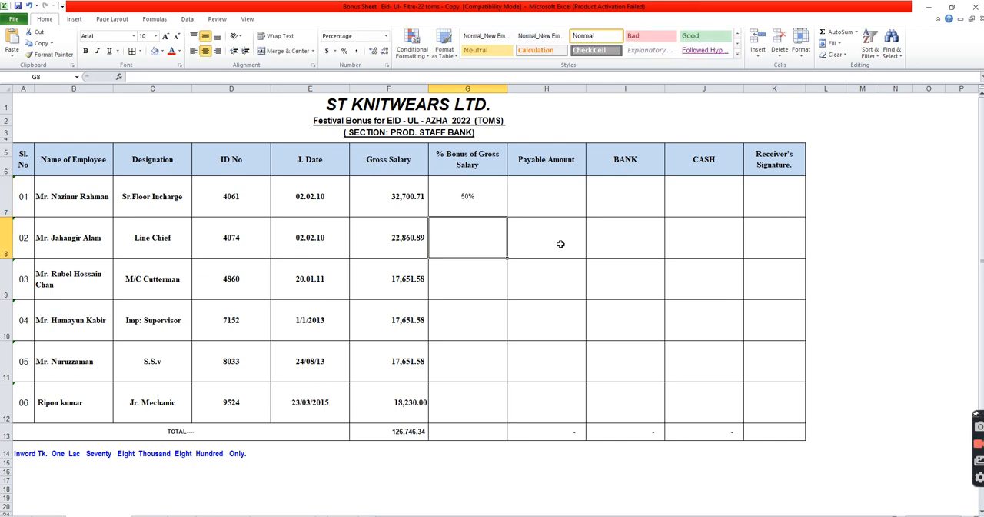
type("50")
key("Return")
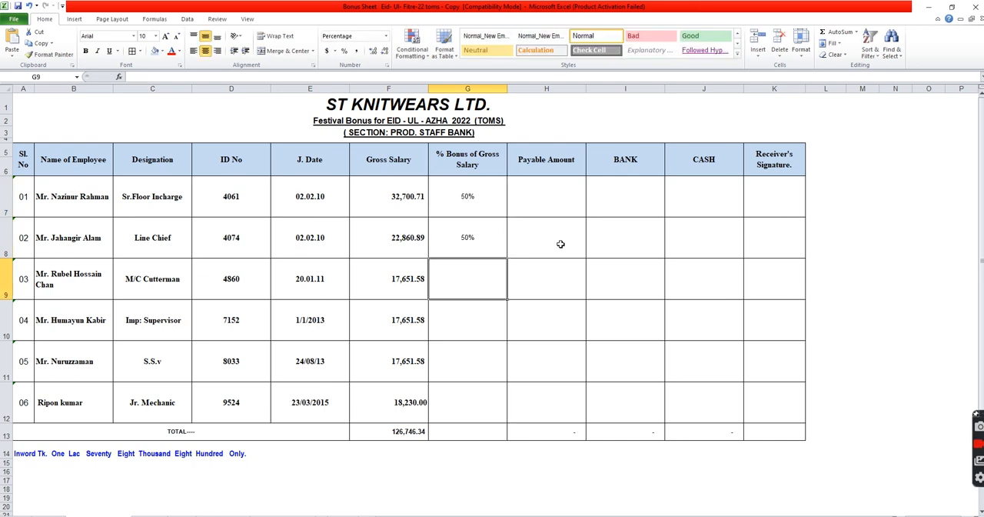
type("50")
key("Return")
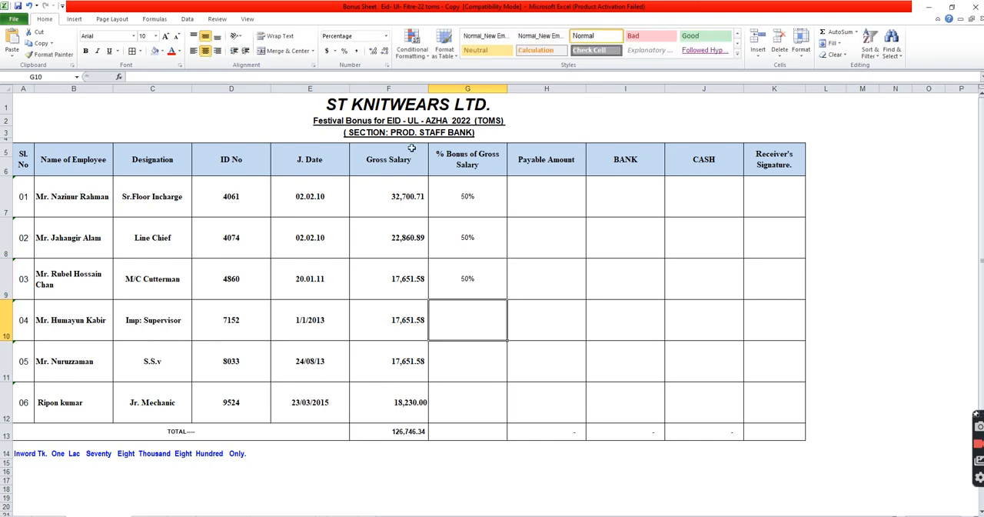
Set the joining date of employee 04 in cell E10 to 01.10.2021
left_click(305, 330)
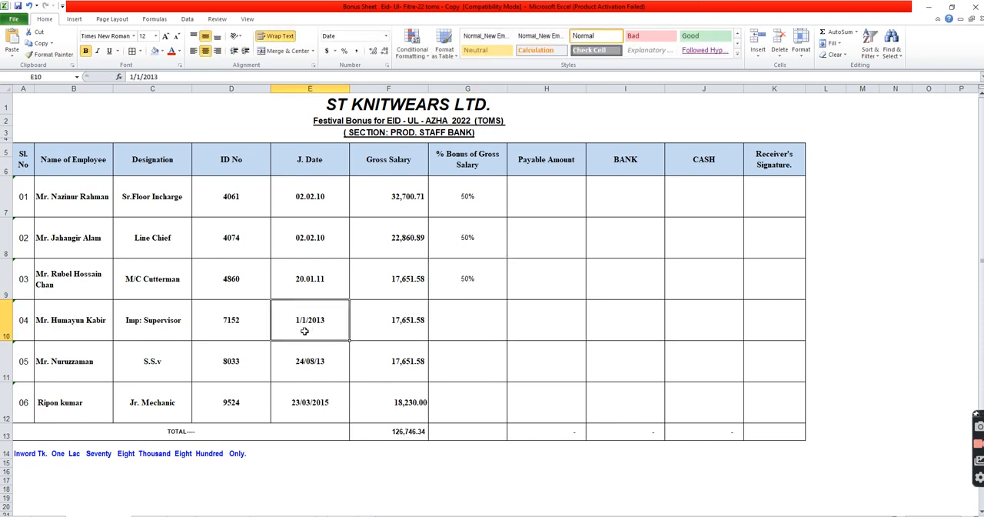
type("01.02.")
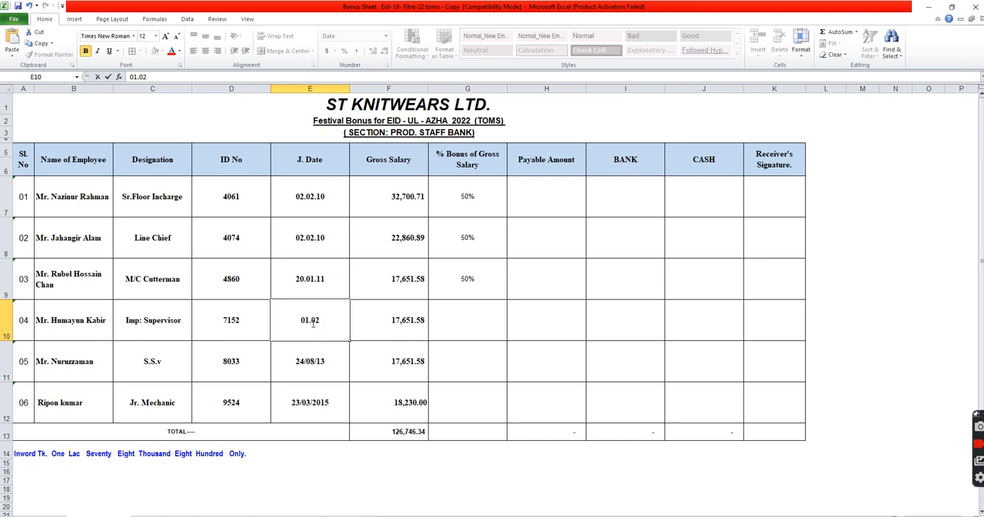
type("200")
left_click(312, 323)
key("BackSpace")
key("BackSpace")
type("10")
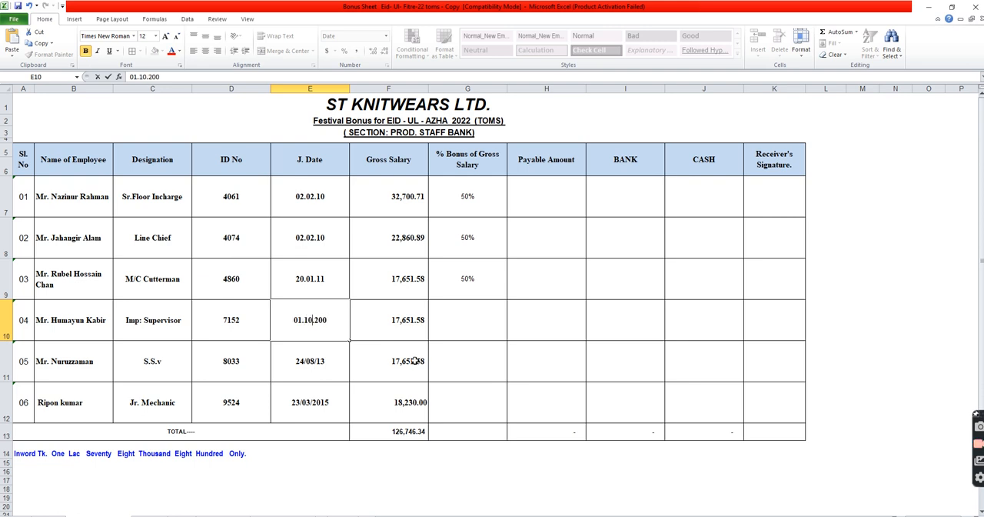
key("BackSpace")
type("21")
key("Return")
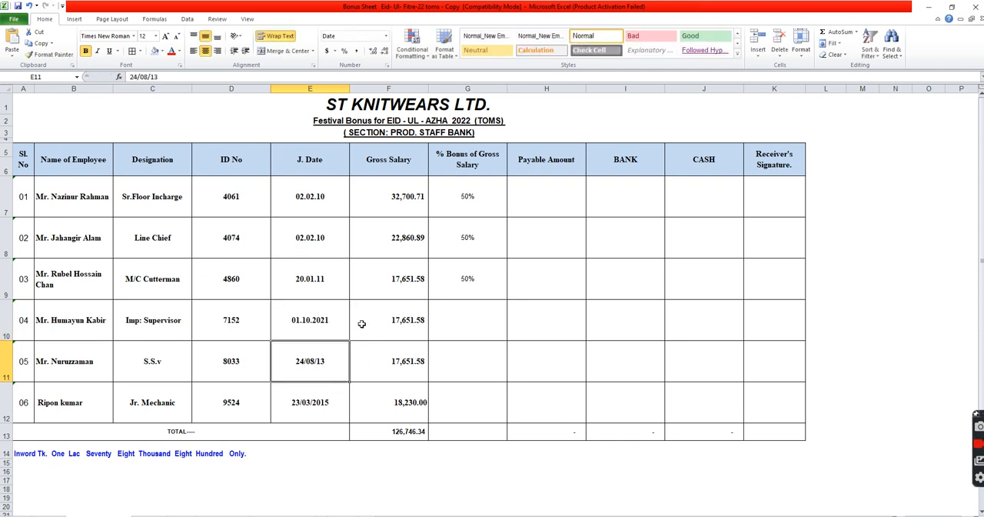
Enter a 25% bonus of gross salary for employee 04 in cell G10
left_click(475, 328)
type("25%")
key("Return")
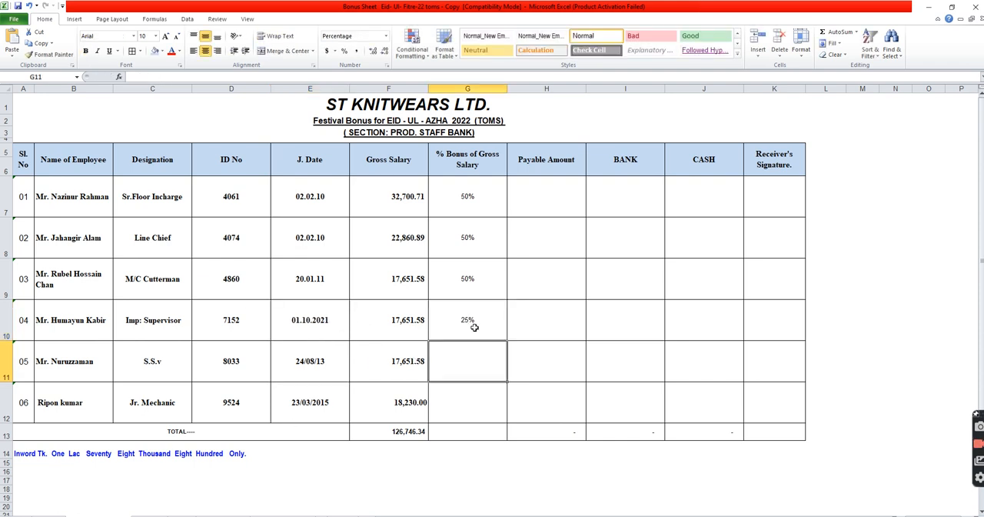
Set the joining date of employee 05 in E11 to 01.02.2022 and autofill it down to E12
left_click(324, 377)
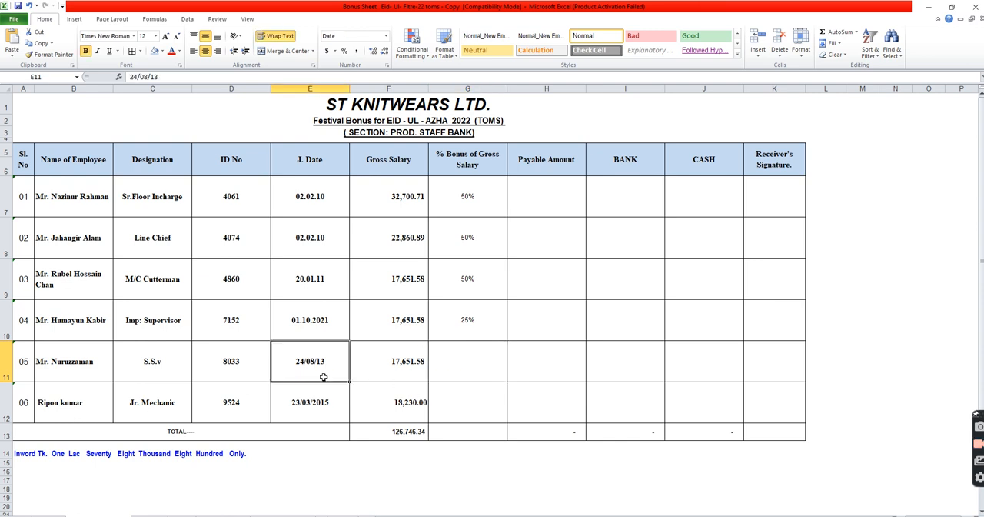
type("01.")
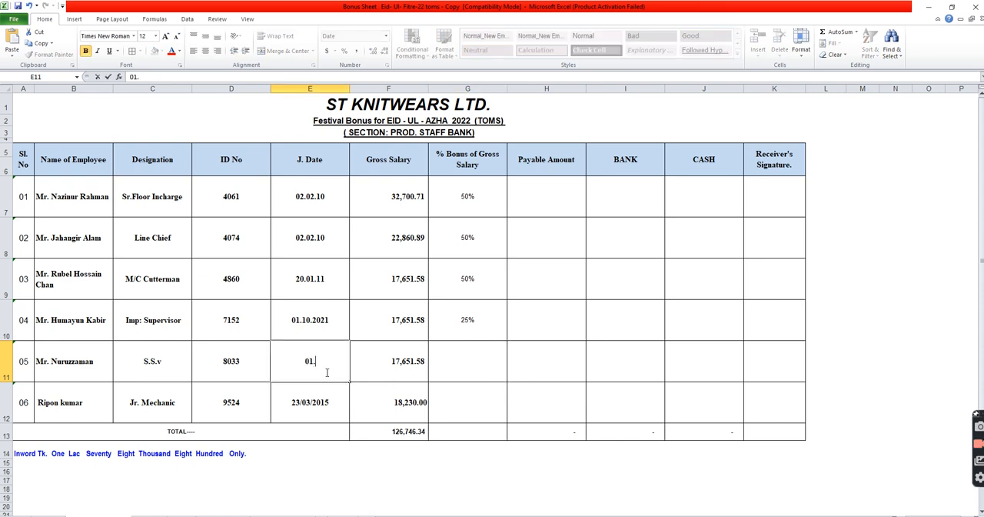
type("02.2022")
key("Return")
left_click(327, 372)
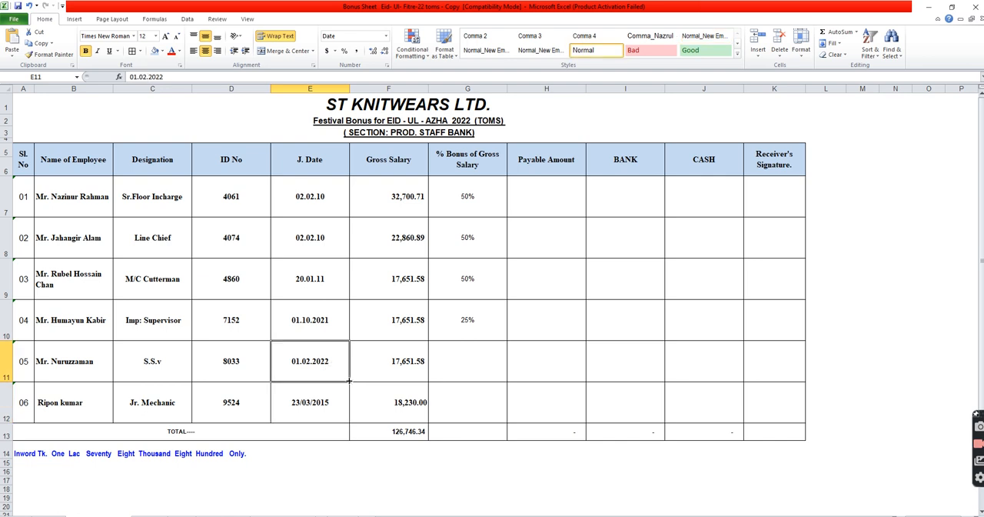
left_click_drag(348, 380, 326, 404)
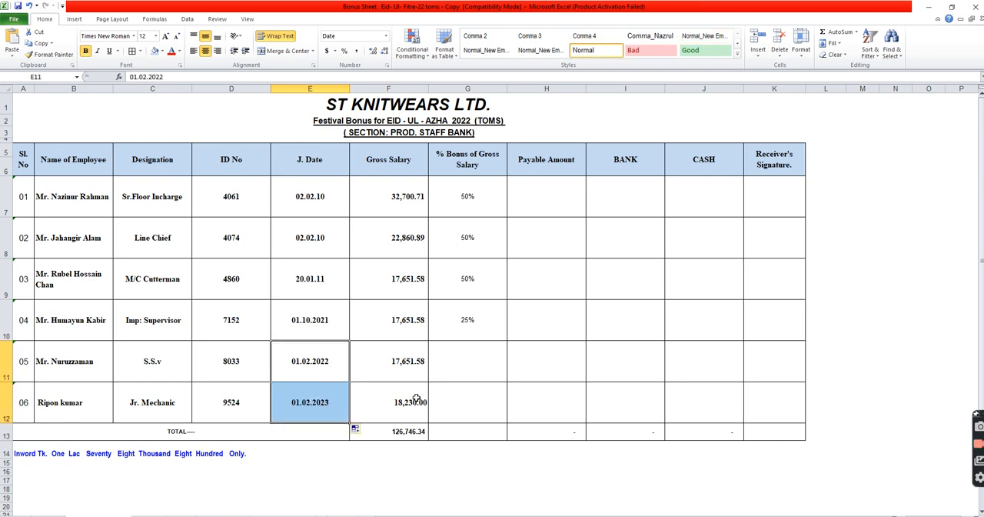
Enter a 16% bonus of gross salary for employees 05 and 06 in cells G11 and G12
left_click(471, 365)
type("16")
key("Return")
type("16")
key("Return")
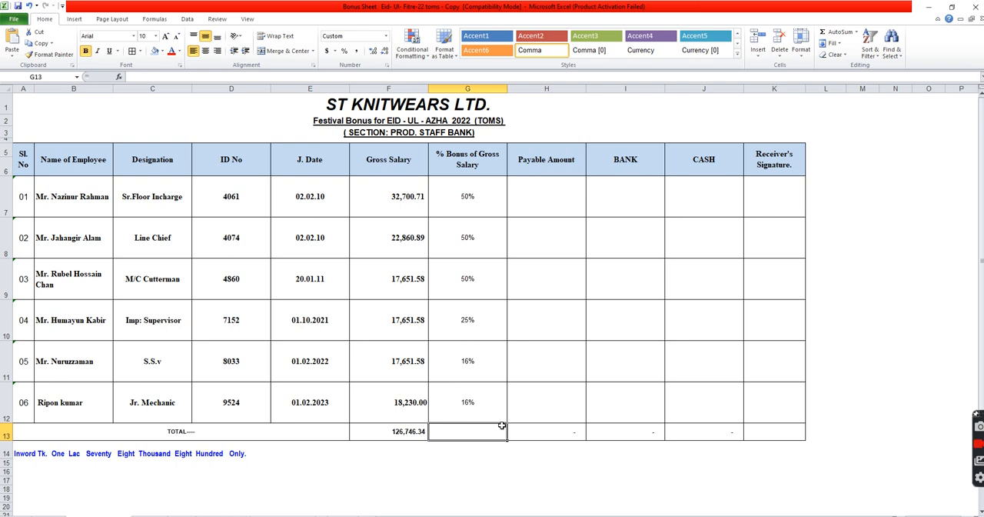
Calculate the payable amount for employee 01 in H7 with the formula =F7*0.50
left_click(559, 210)
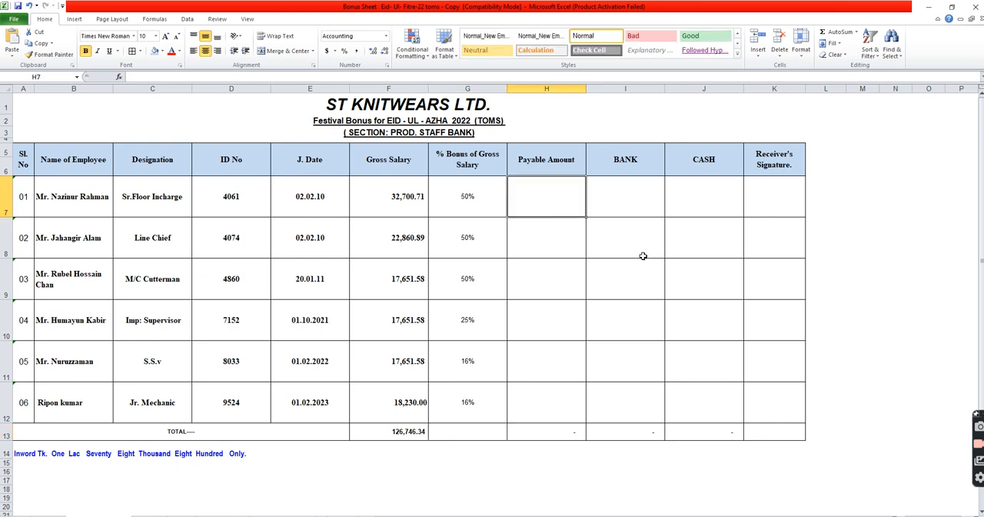
type("=")
left_click(406, 213)
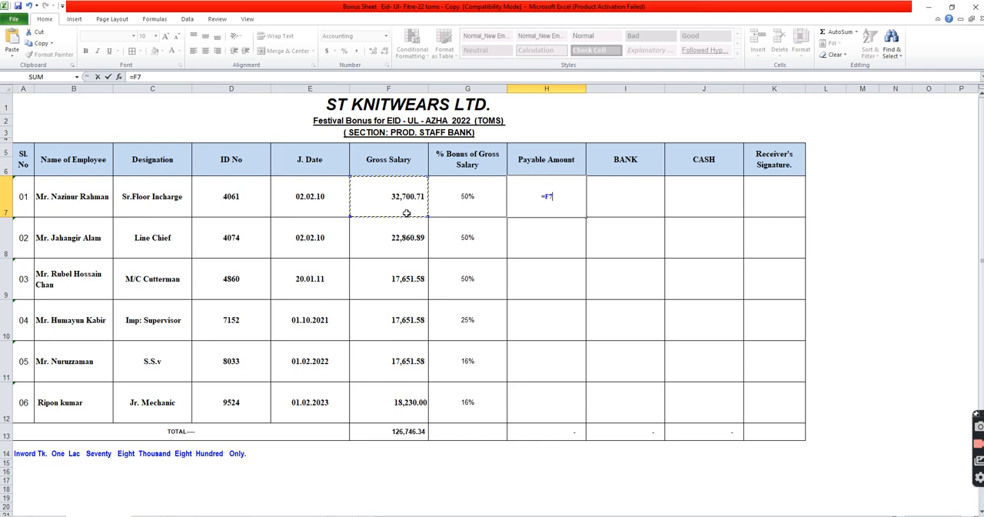
type("*0.1")
key("BackSpace")
type("50")
key("Return")
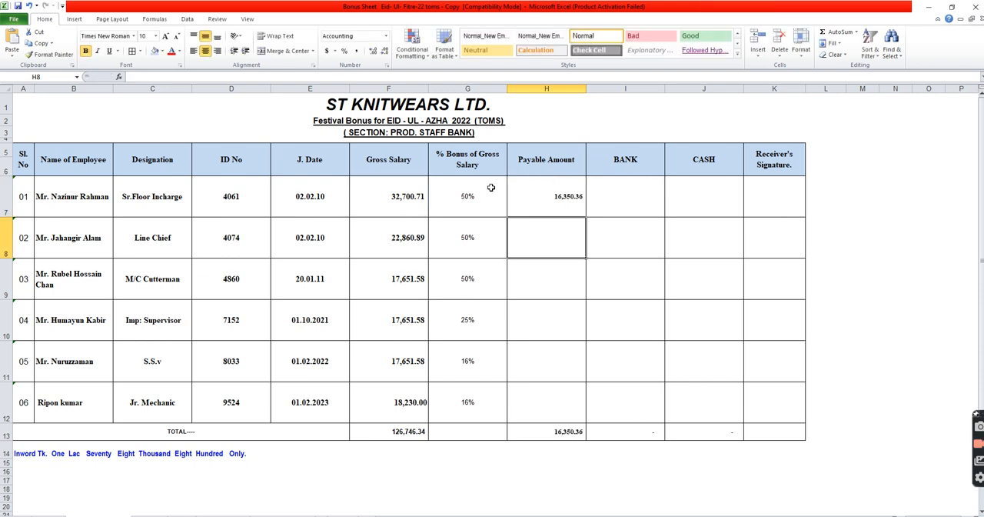
Fill the payable amount formula from H7 down to H9 for the other 50% bonus employees
left_click(548, 209)
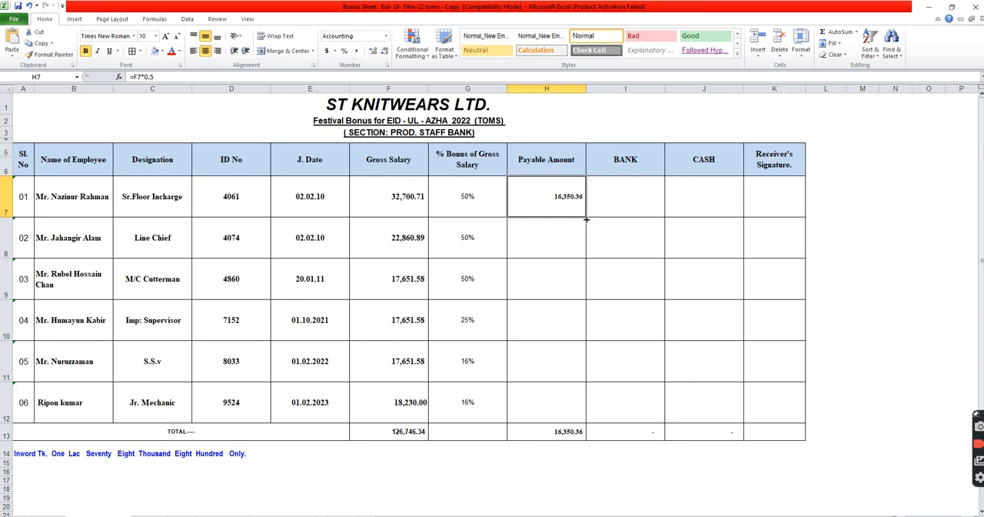
left_click_drag(586, 219, 587, 296)
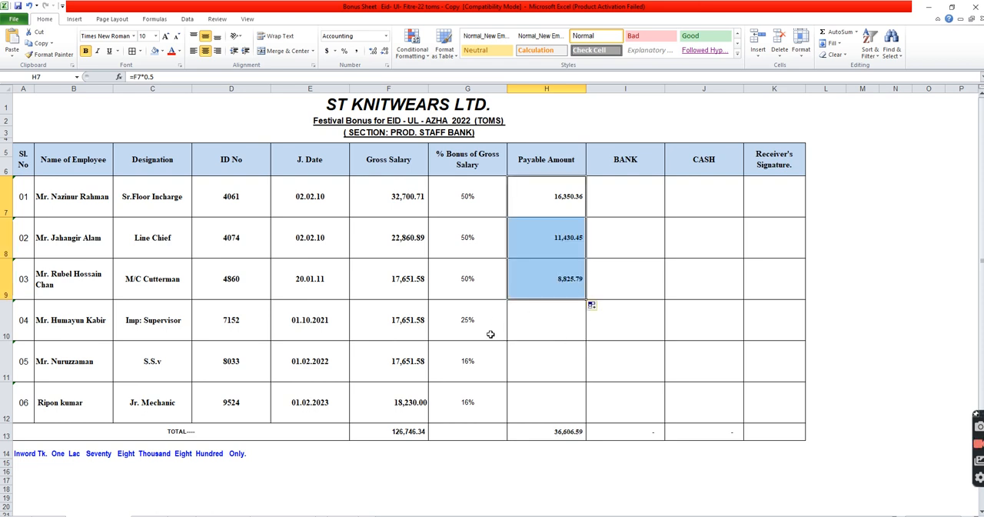
left_click(399, 297)
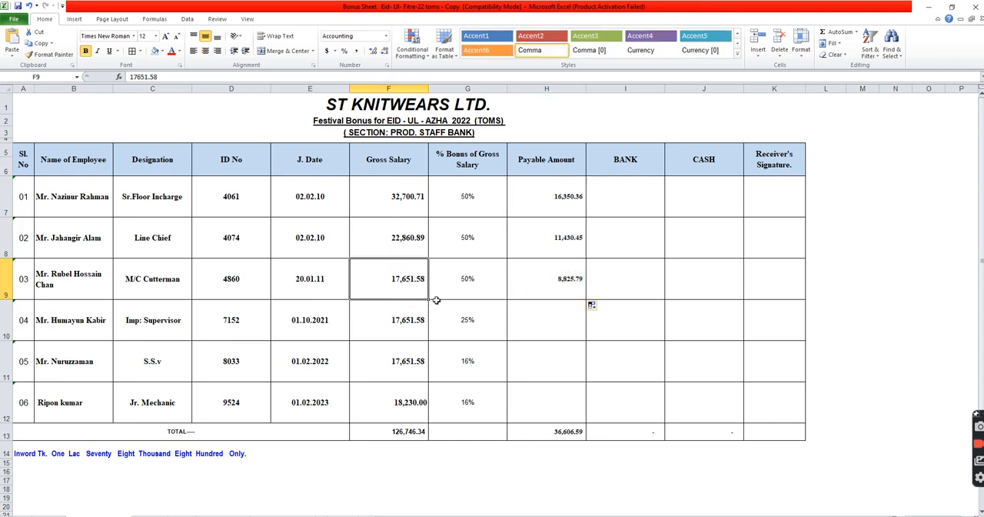
left_click(562, 293)
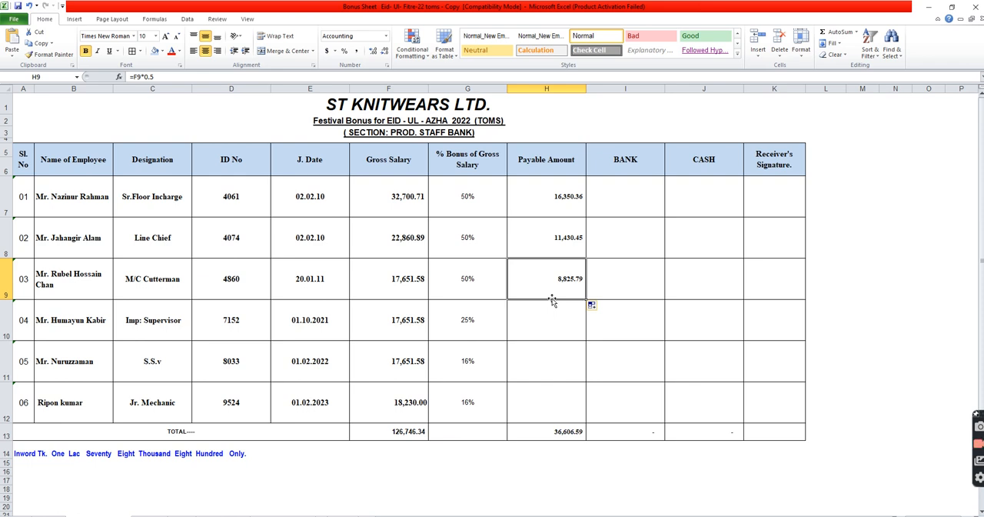
Calculate the payable amount for employee 04 in H10 with the formula =F10*0.25
left_click(565, 329)
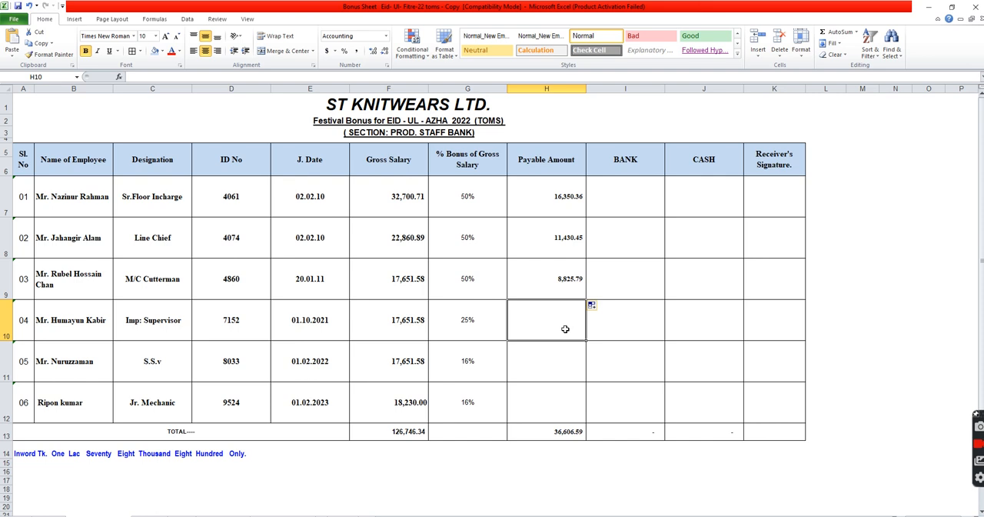
type("=")
left_click(391, 328)
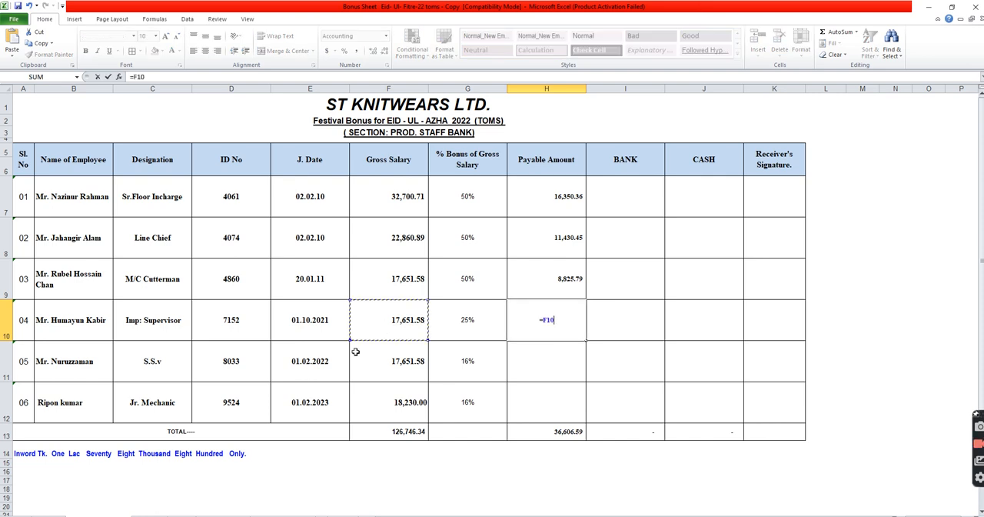
type("*0.25")
key("Return")
left_click(597, 327)
left_click(558, 334)
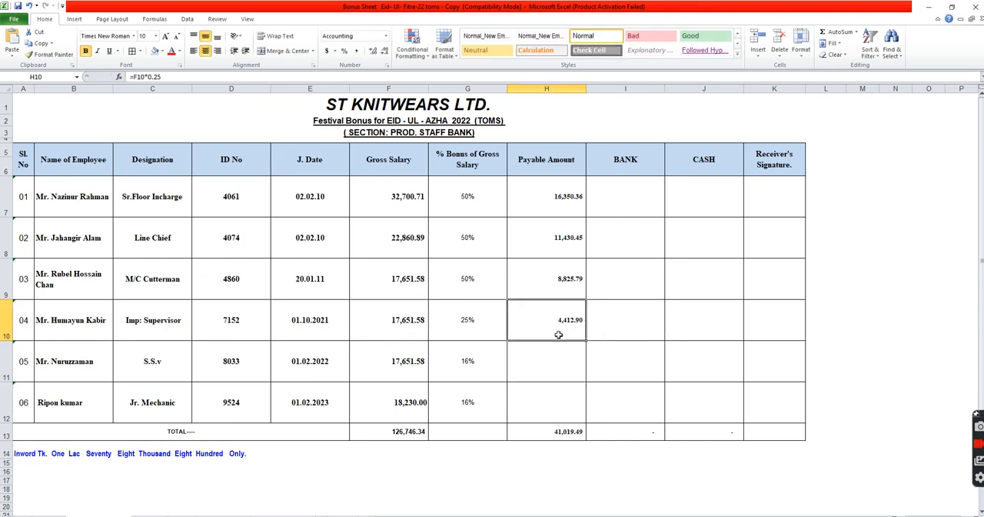
Calculate the payable amount in H11 with the formula =F11*0.16 and fill it down to H12
left_click(547, 369)
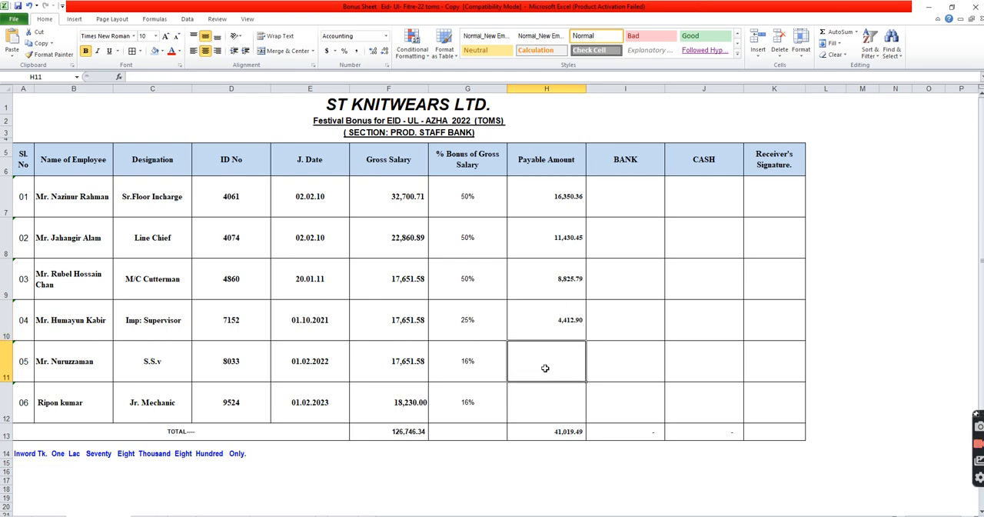
type("=")
left_click(407, 369)
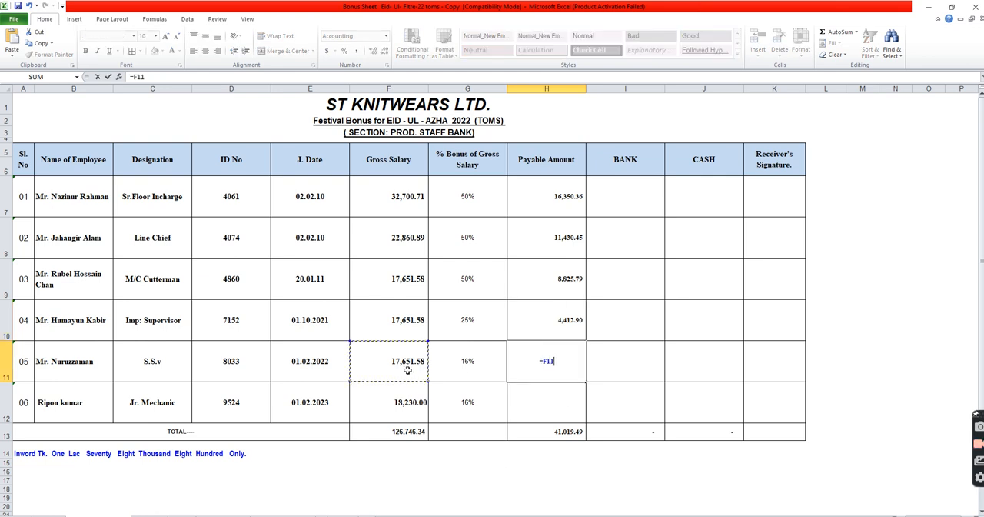
type("*0.16")
key("Return")
left_click(549, 372)
left_click_drag(584, 380, 587, 406)
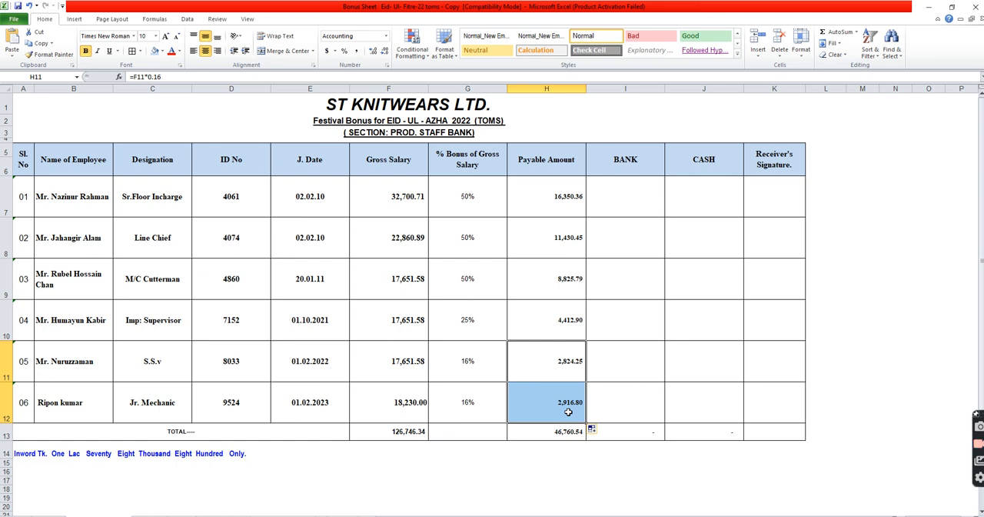
Make the BANK amount of employee 01 in I7 equal to the payable amount in H7
left_click(638, 172)
left_click(708, 171)
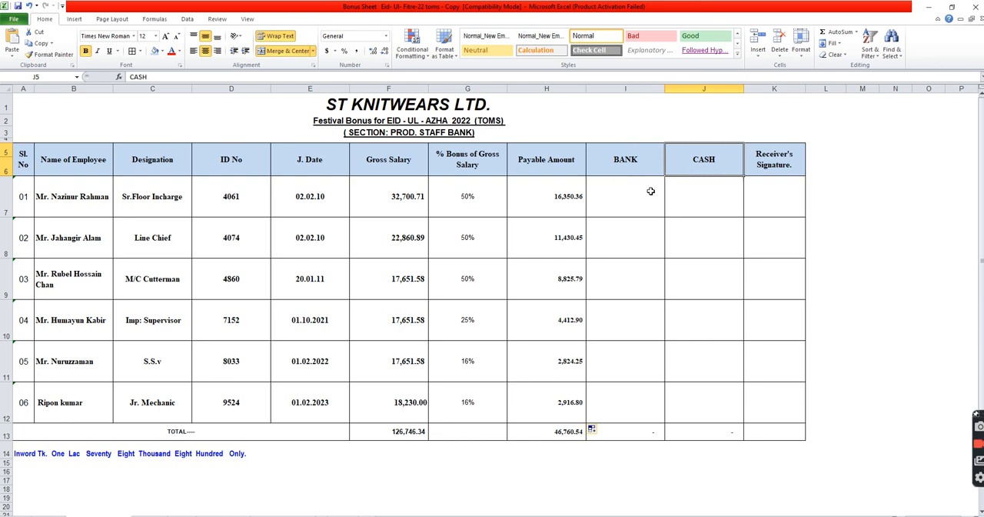
left_click(651, 197)
type("=")
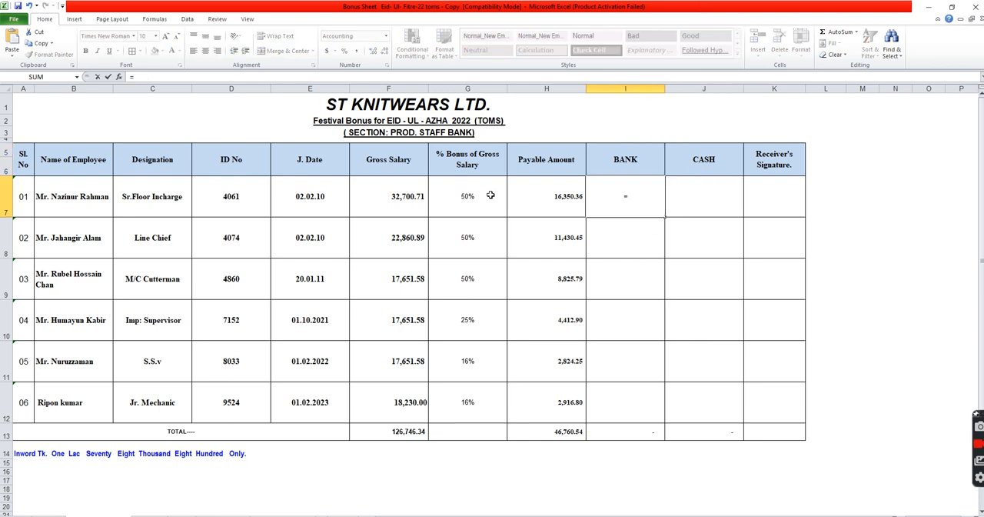
left_click(549, 201)
key("Return")
left_click(708, 204)
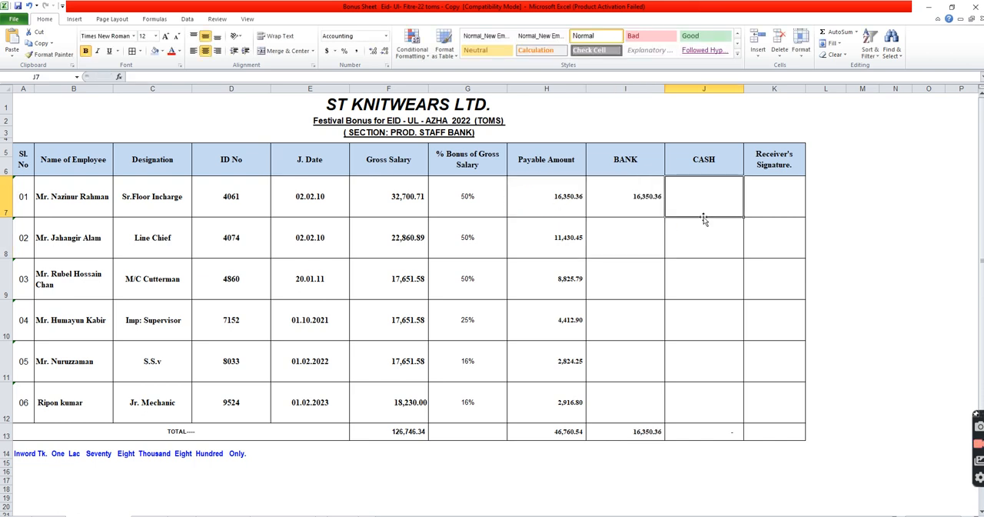
Calculate the CASH amount of employee 01 in J7 with the formula =H7-I7
type("=")
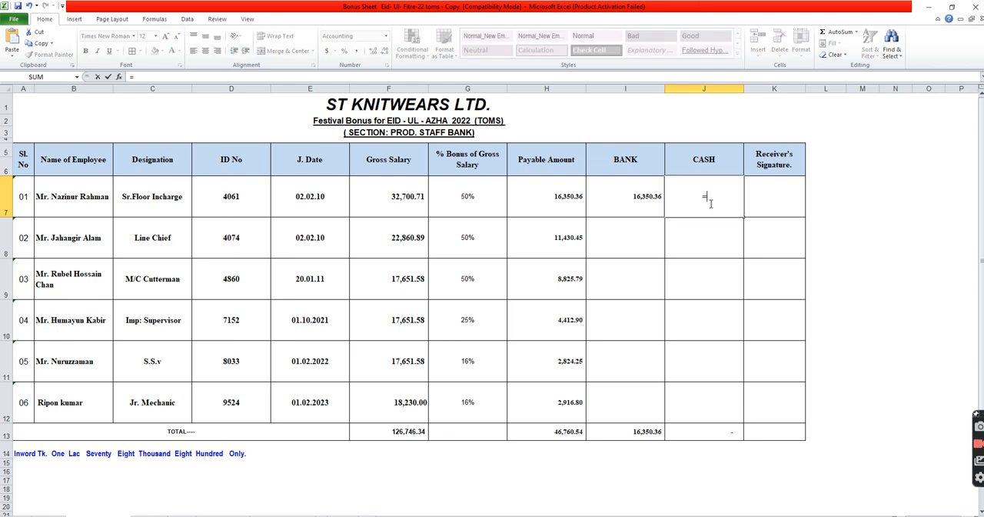
left_click(577, 201)
type("-")
left_click(648, 206)
key("Return")
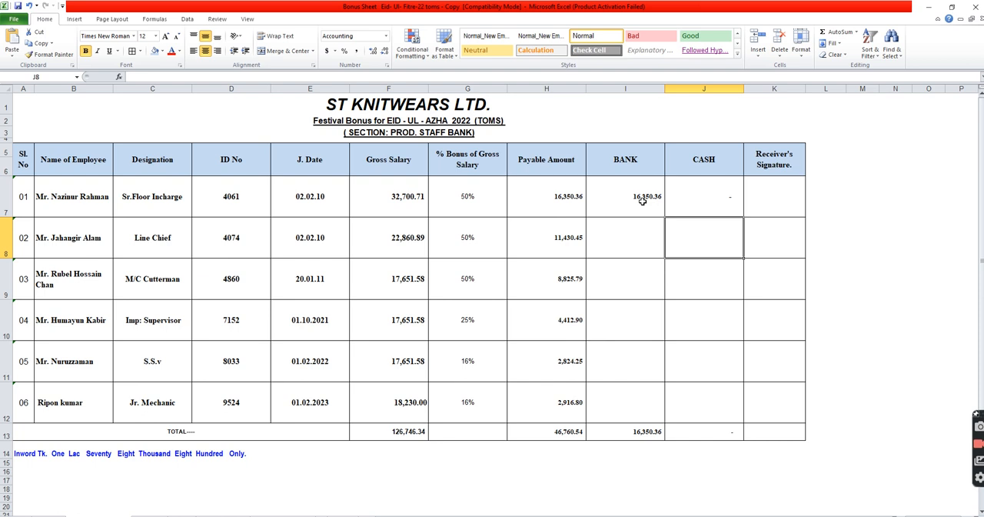
Fill the CASH formula in J7 and the BANK formula in I7 down to row 12
left_click(721, 212)
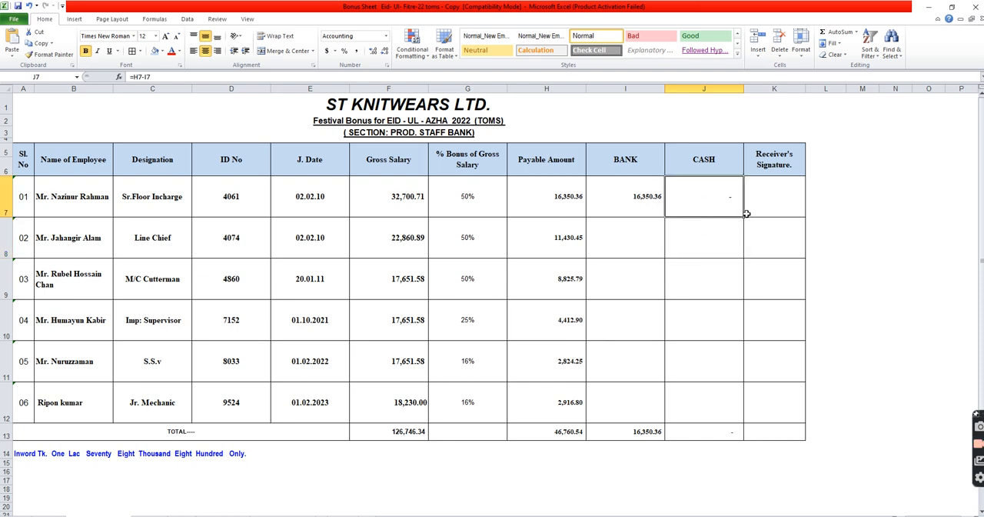
left_click_drag(745, 217, 743, 411)
left_click(638, 211)
left_click_drag(665, 217, 650, 409)
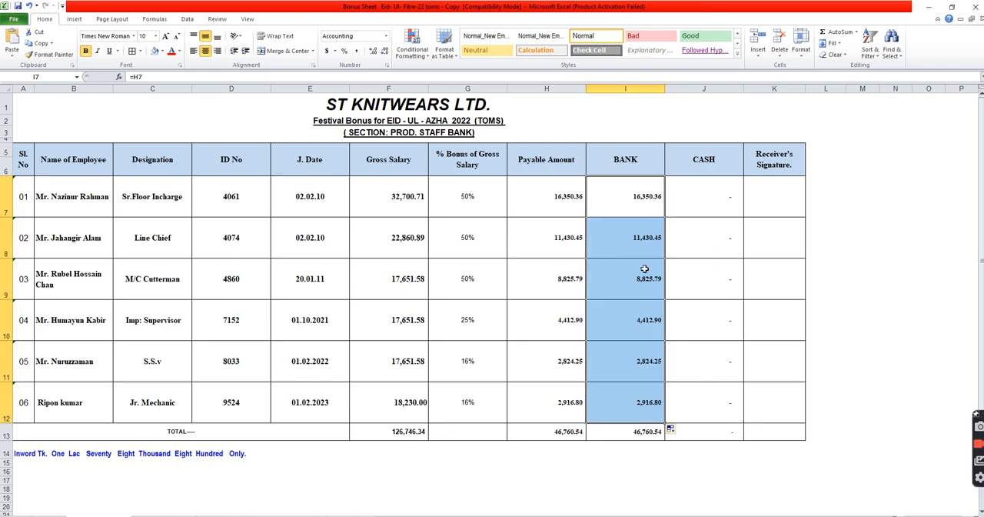
Clear the BANK amounts of employees 02, 04 and 06 in I8, I10 and I12, and select the first CASH cell J7
left_click(632, 249)
key("Delete")
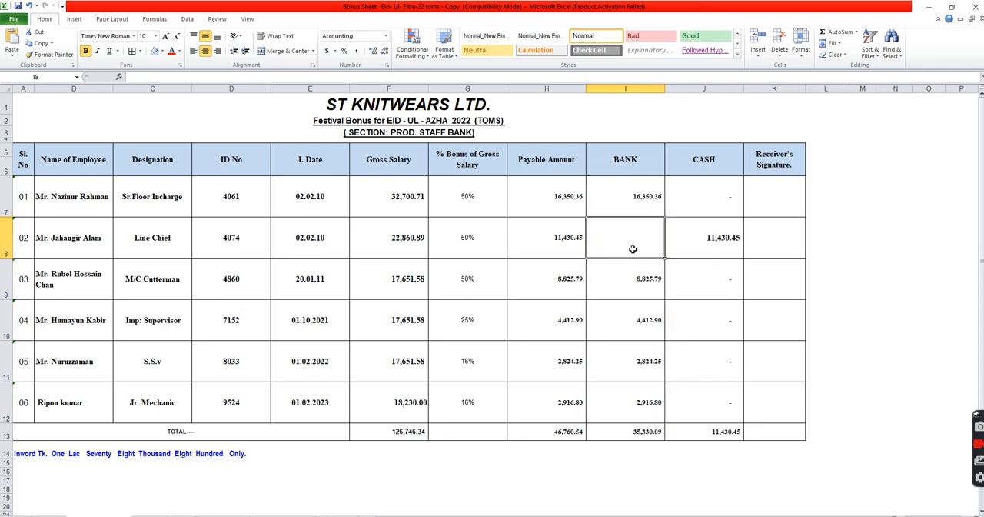
left_click(641, 321)
key("Delete")
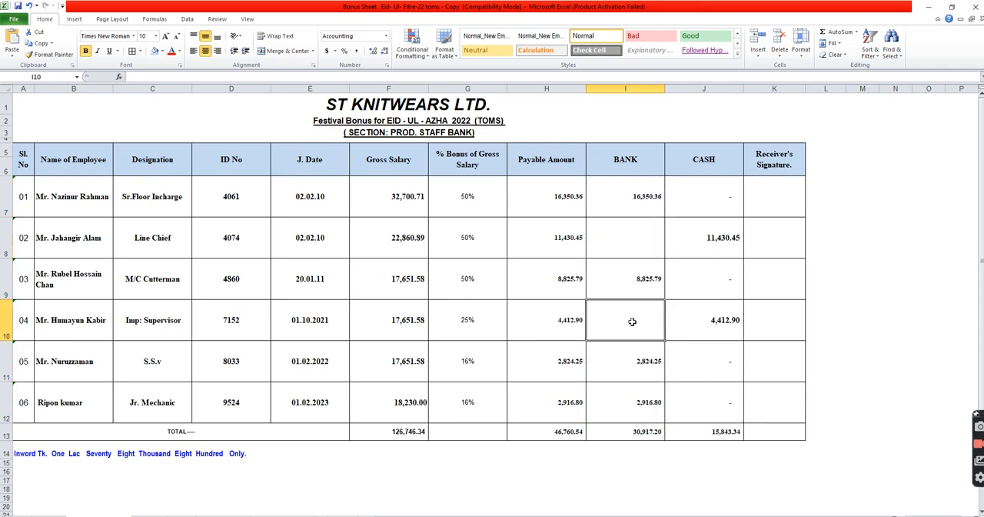
left_click(626, 401)
key("Delete")
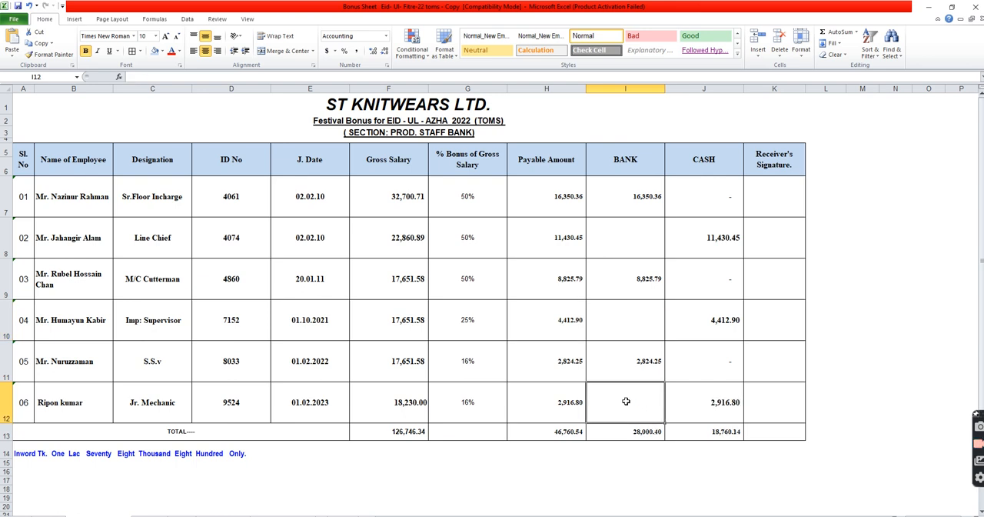
left_click(723, 212)
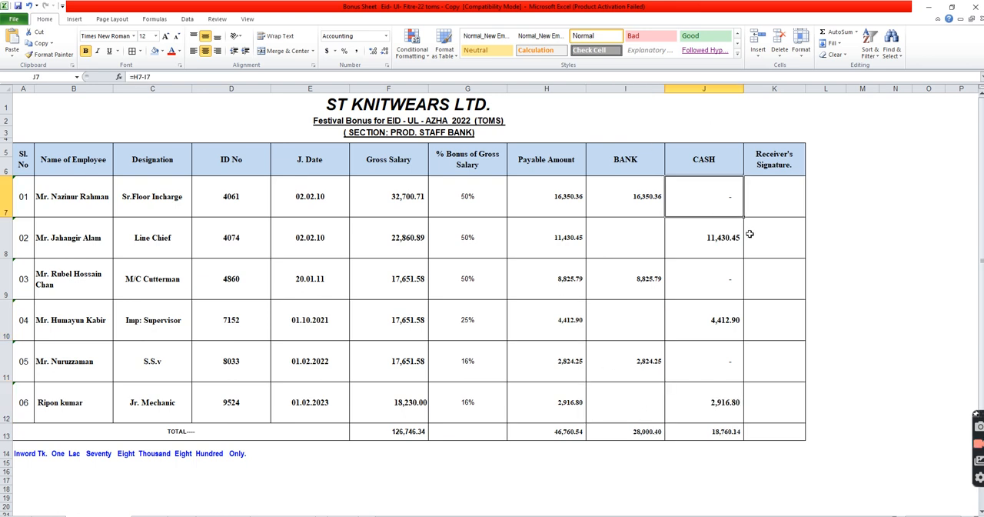